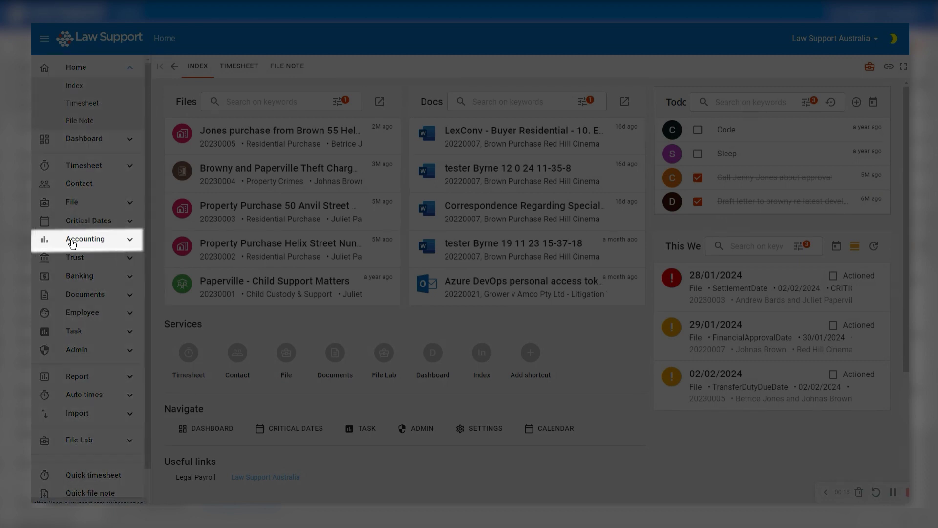
# Open the Payments list in the Accounting section.
pyautogui.click(130, 241)
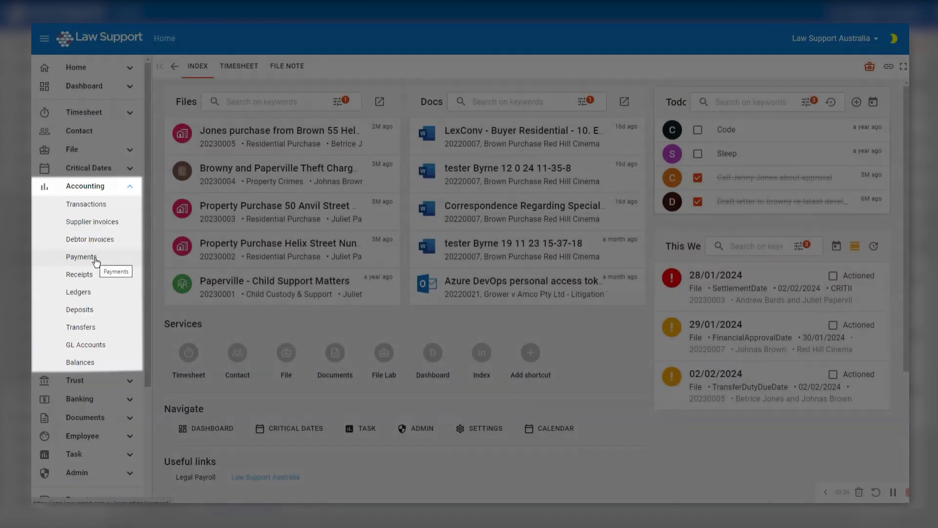
pyautogui.click(96, 259)
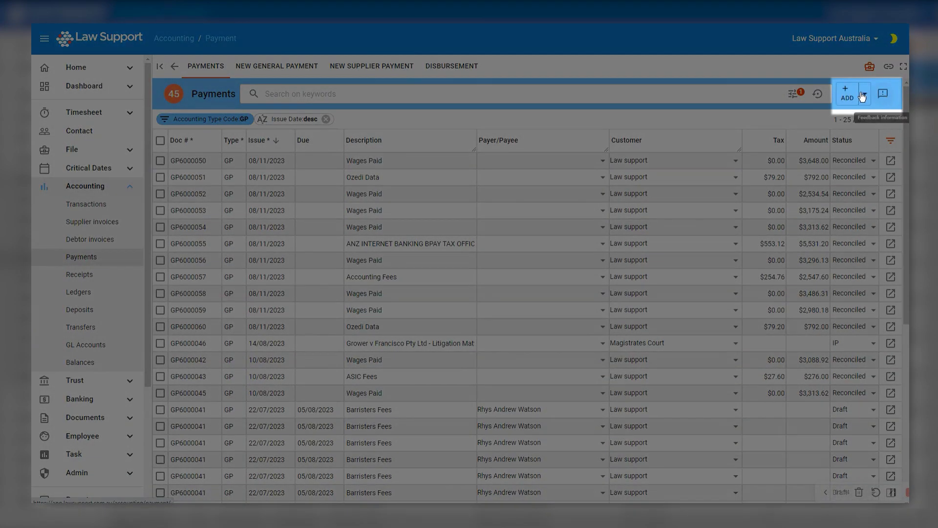
# Examine the payment and receipt types that can be added and the Payments list's search, sort and filter options.
pyautogui.click(863, 96)
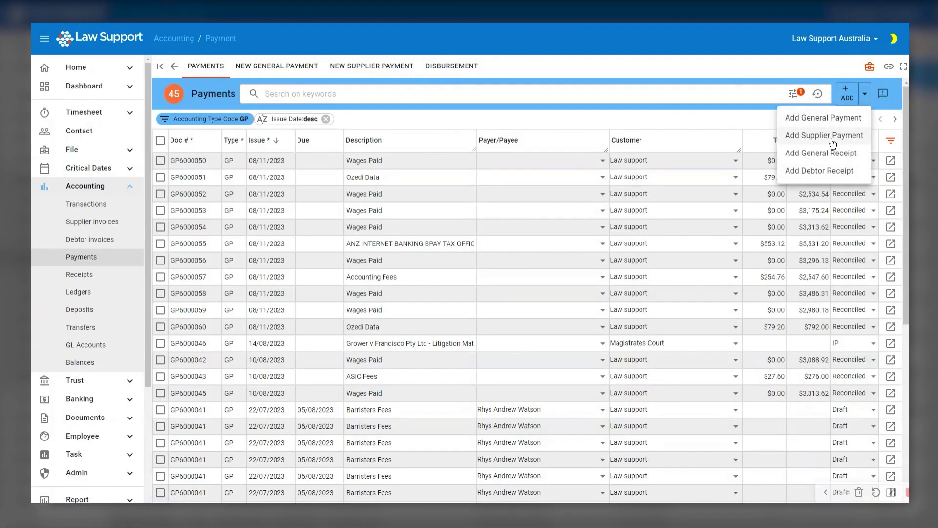
pyautogui.click(861, 96)
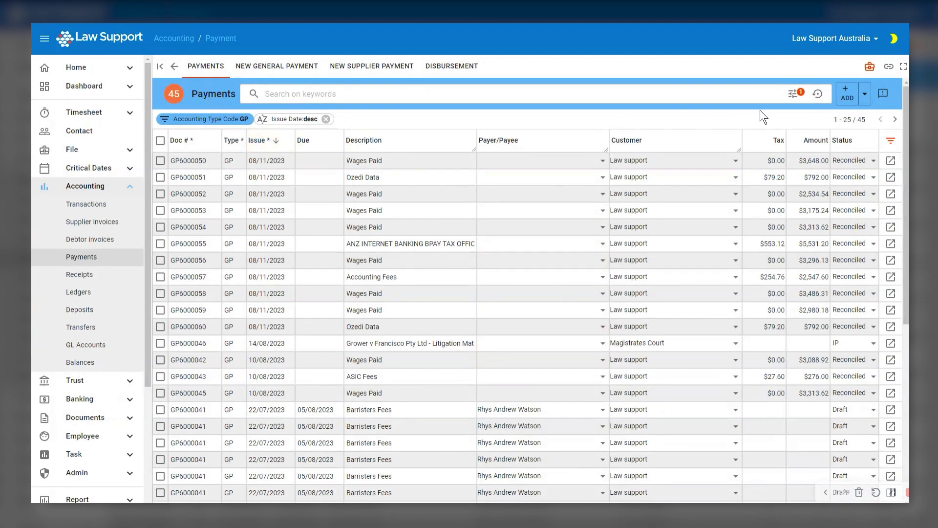
pyautogui.click(792, 93)
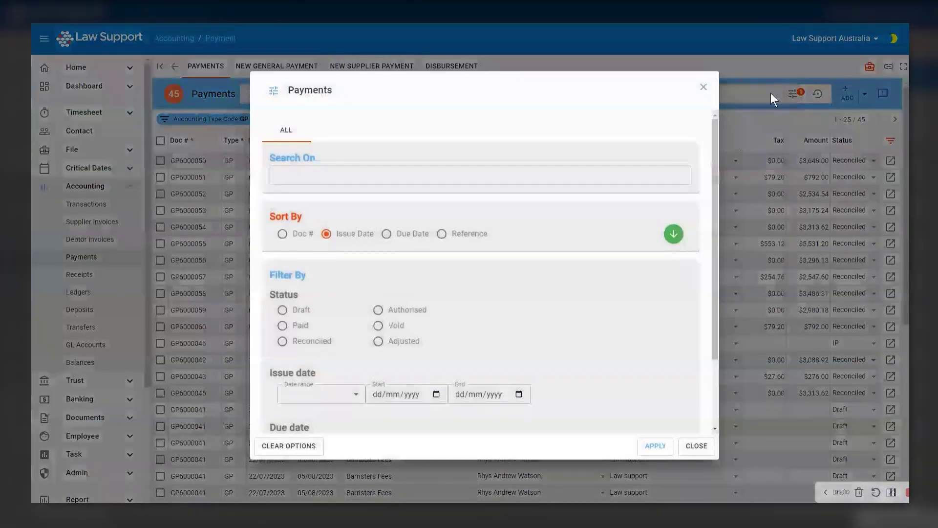
pyautogui.click(703, 87)
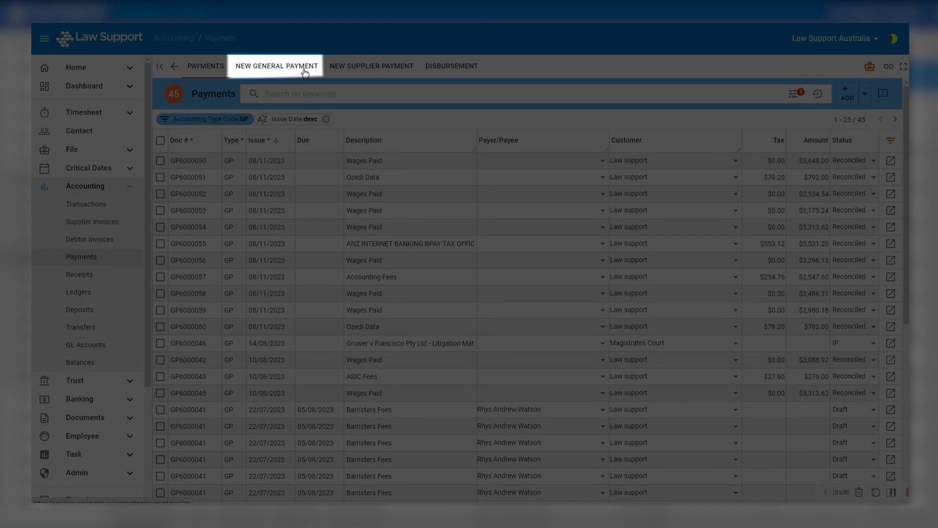
# Create and save a new general payment payable to Telstra, described as "telephone account", with EFT as the payment means.
pyautogui.click(303, 71)
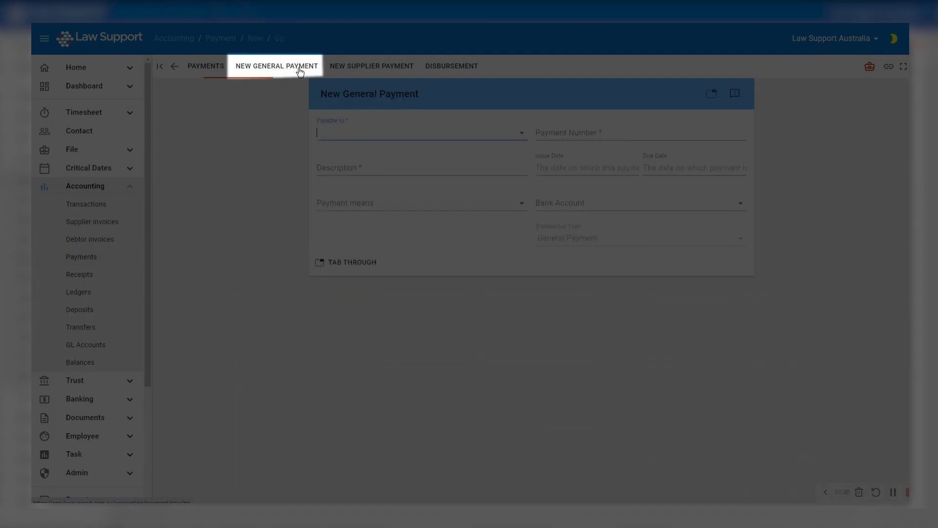
pyautogui.click(376, 135)
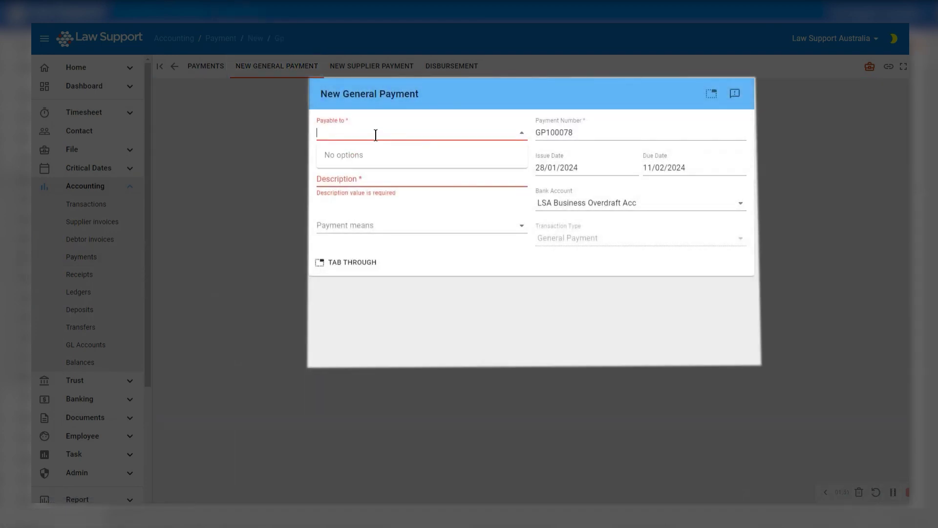
pyautogui.write('telstra')
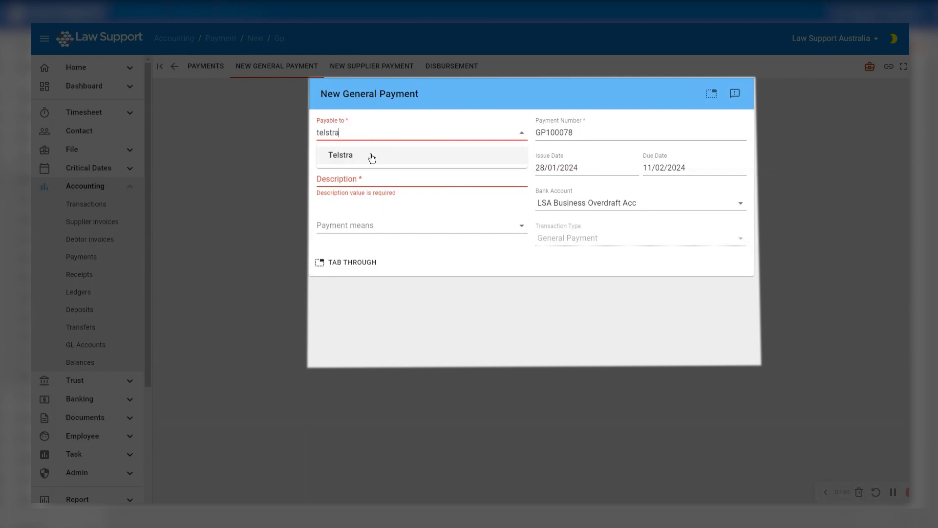
pyautogui.click(360, 156)
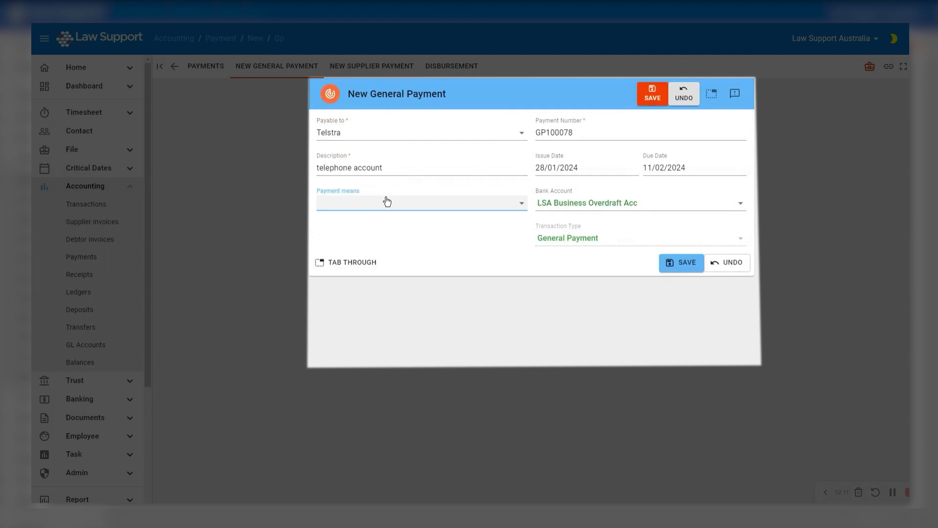
pyautogui.click(371, 204)
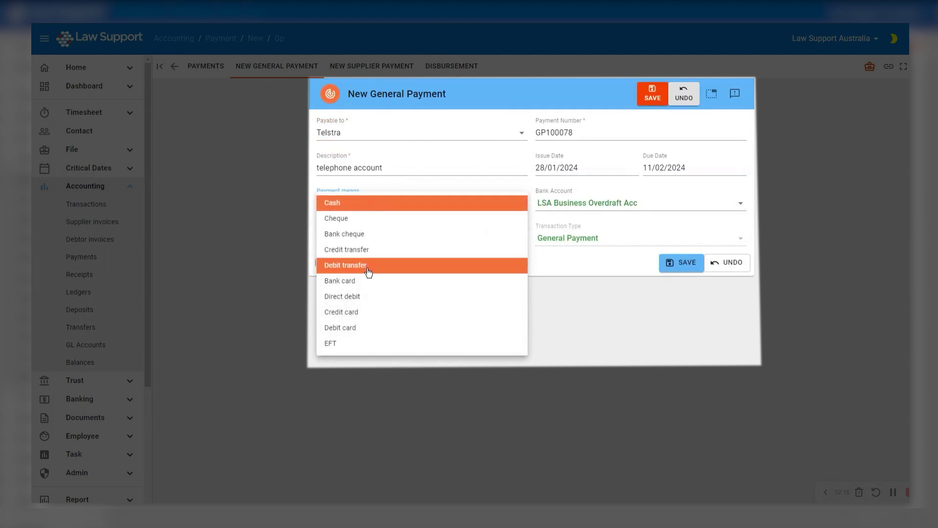
pyautogui.click(330, 343)
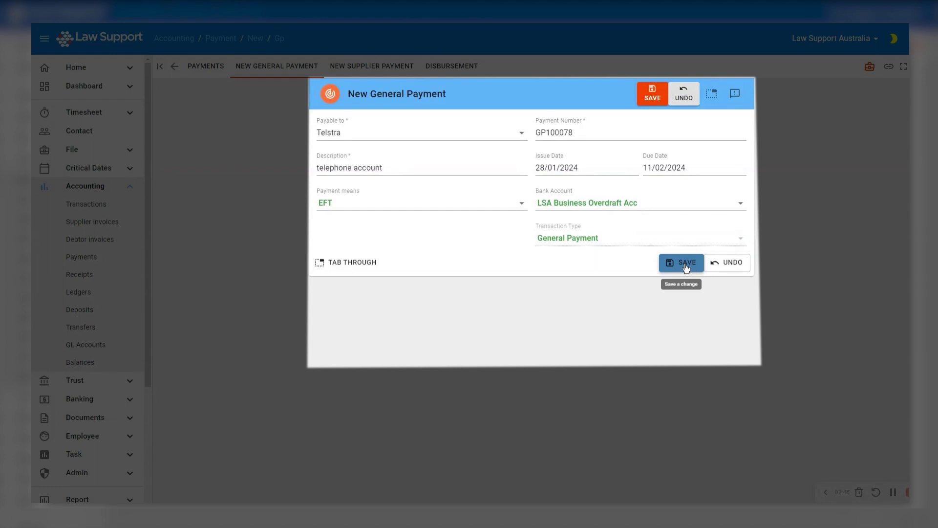
pyautogui.click(686, 267)
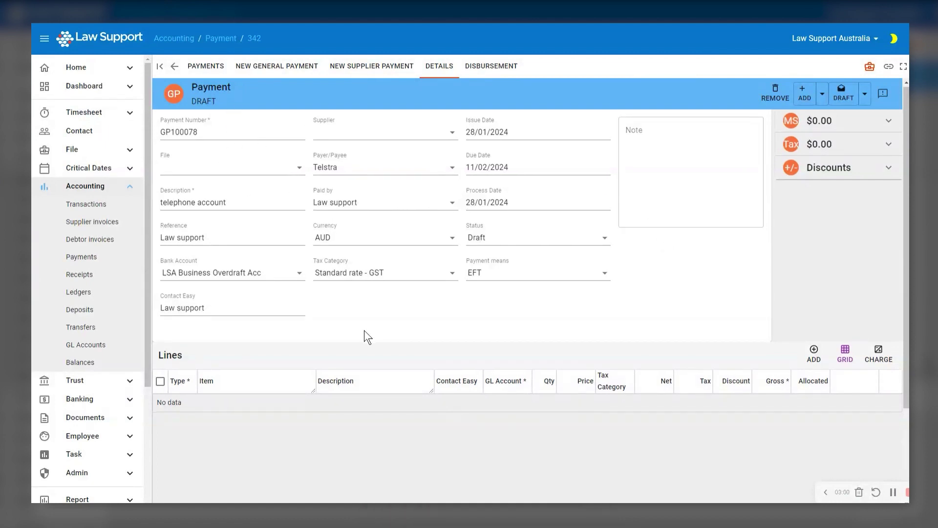
# Add a GEN line to the payment with description "telephone account account January", a blank Contact Easy and GL account 6-6000.
pyautogui.scroll(-3, 362, 335)
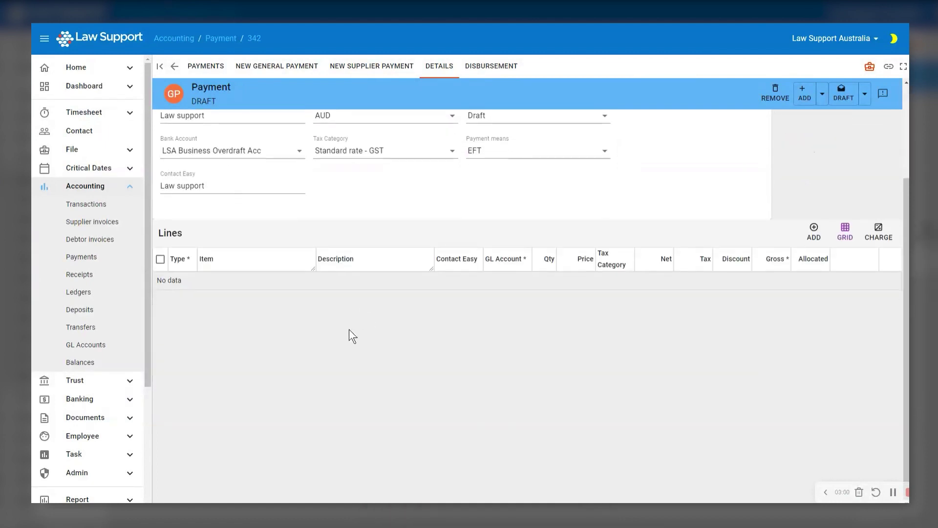
pyautogui.click(813, 229)
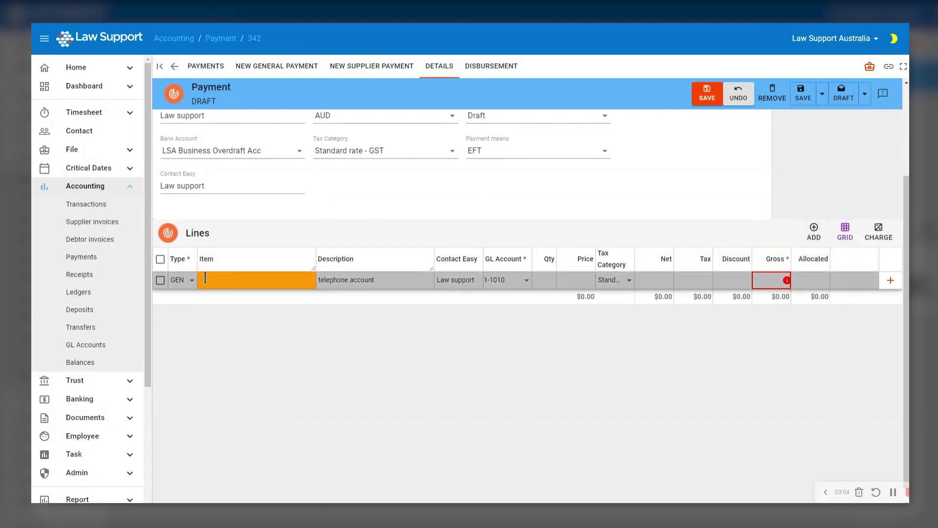
pyautogui.click(180, 288)
pyautogui.click(220, 284)
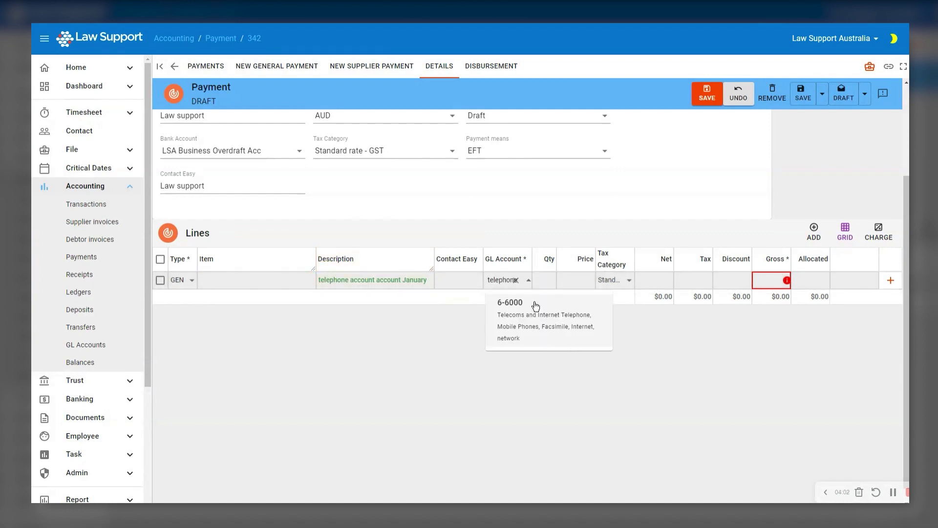
pyautogui.click(538, 326)
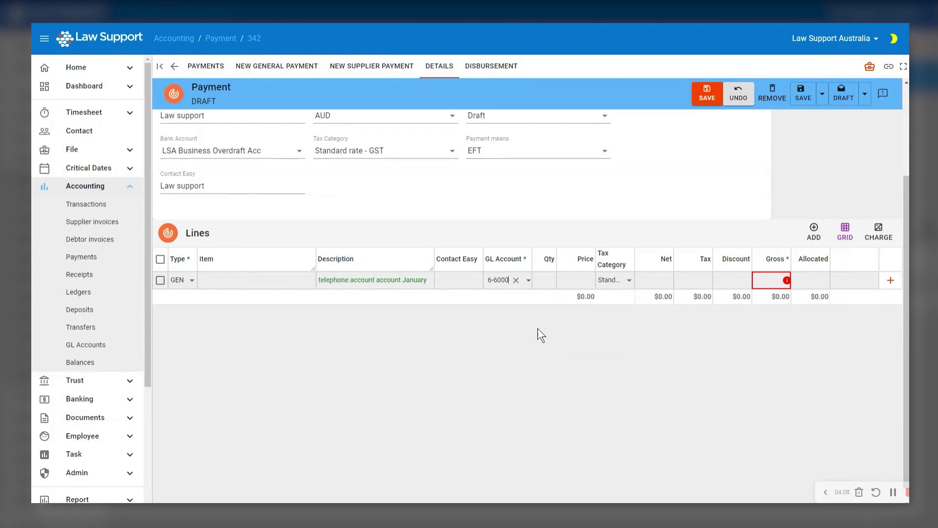
pyautogui.press('Tab')
# Set the gross amount of the January telephone line to $2,500.00.
pyautogui.click(541, 280)
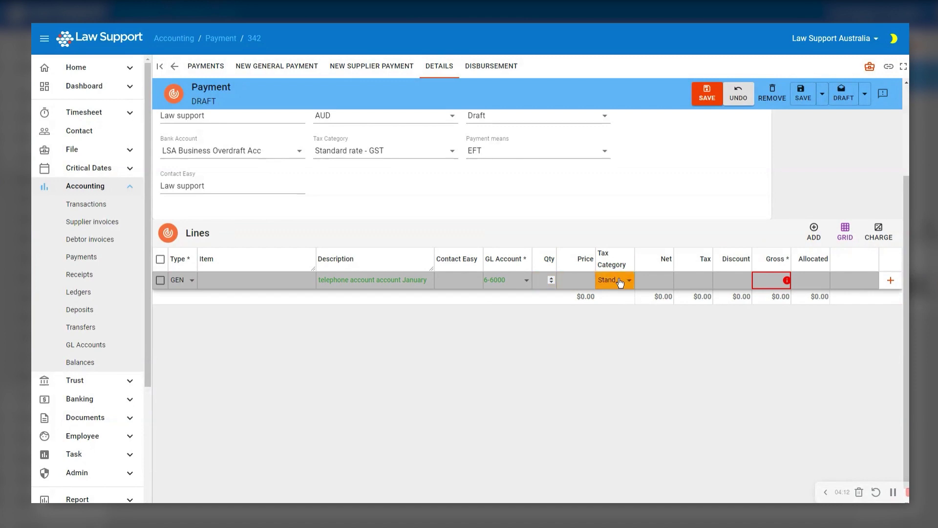
pyautogui.press('Tab')
pyautogui.press('Tab')
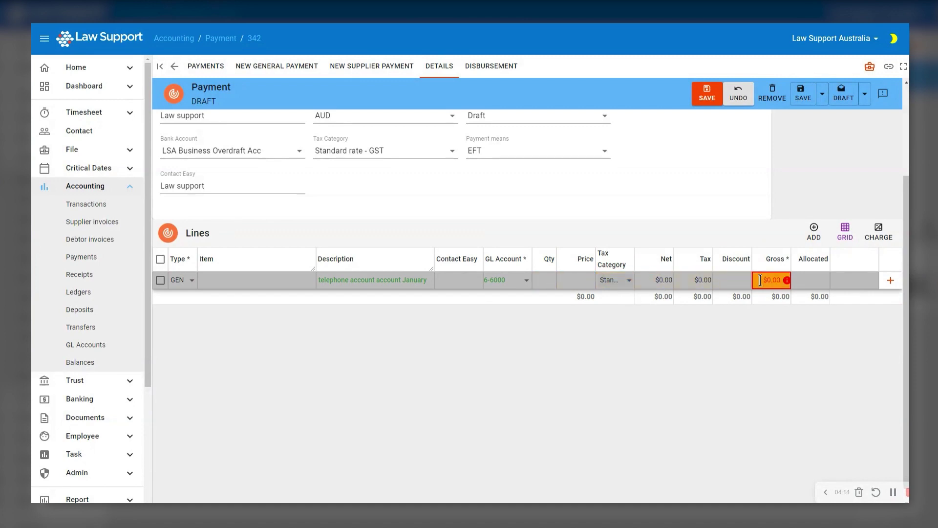
pyautogui.click(761, 280)
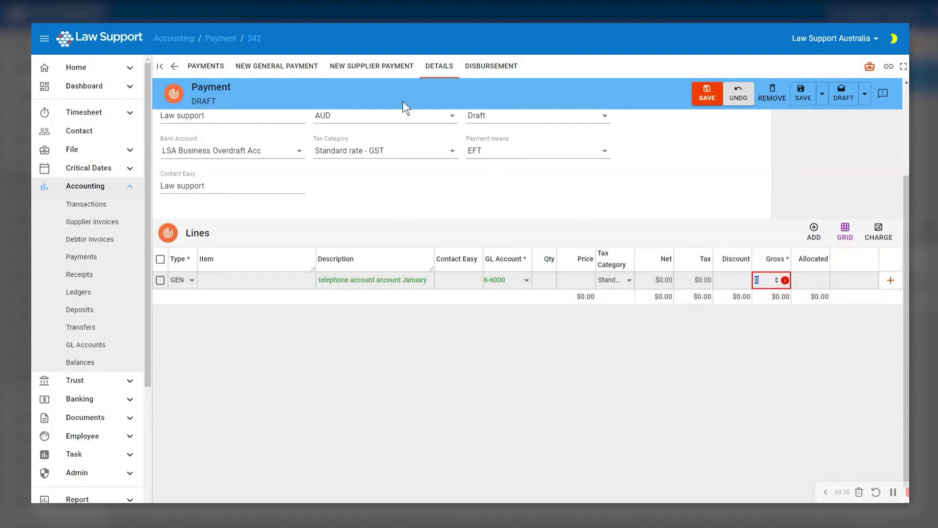
pyautogui.write('2,50')
pyautogui.write('00')
pyautogui.press('Return')
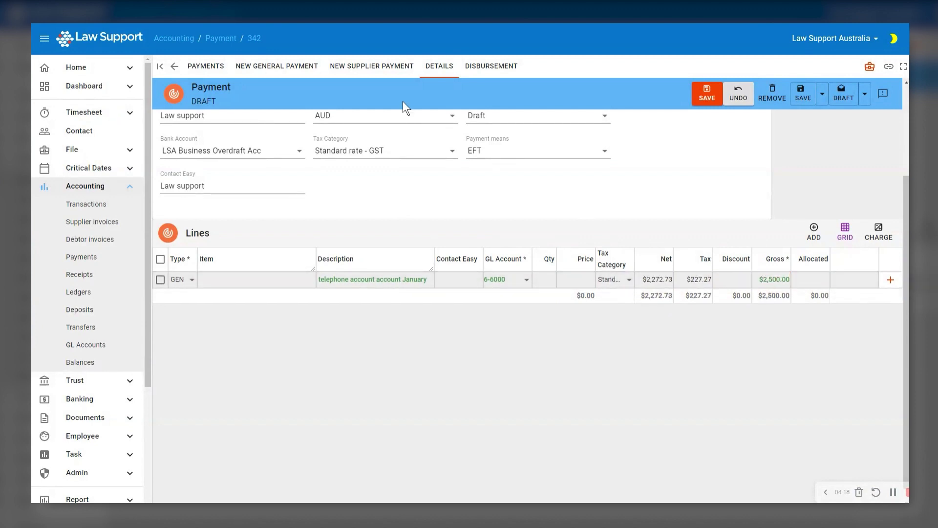
# Add a second line of type DIS for file item 20220006, described as an international telephone call to the contact by name.
pyautogui.click(813, 230)
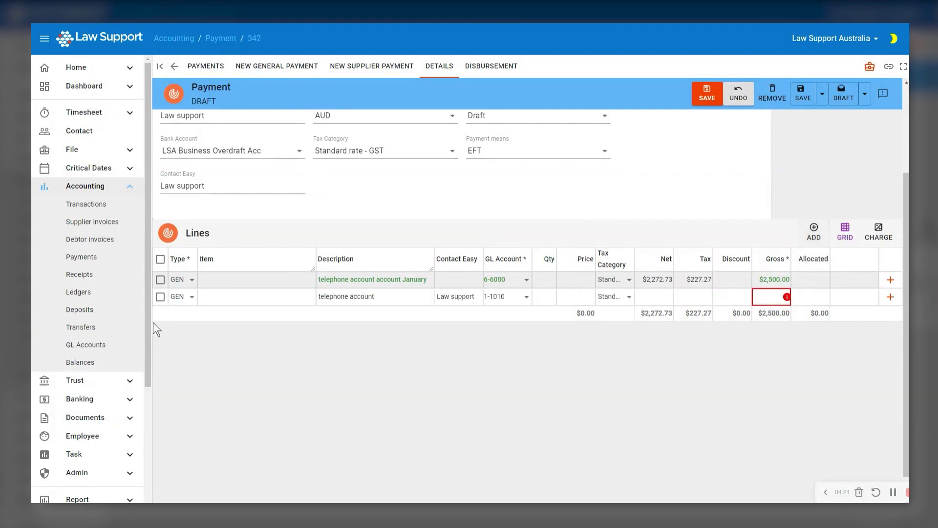
pyautogui.click(189, 302)
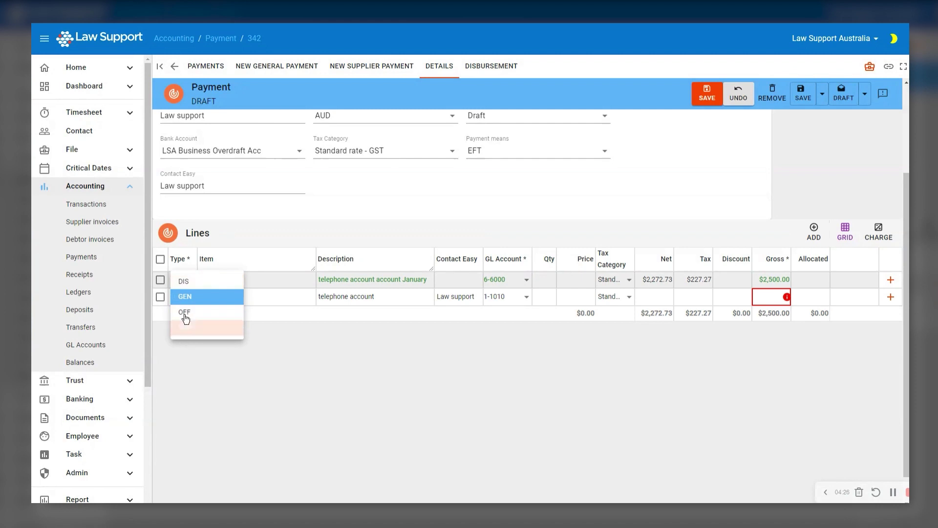
pyautogui.click(185, 282)
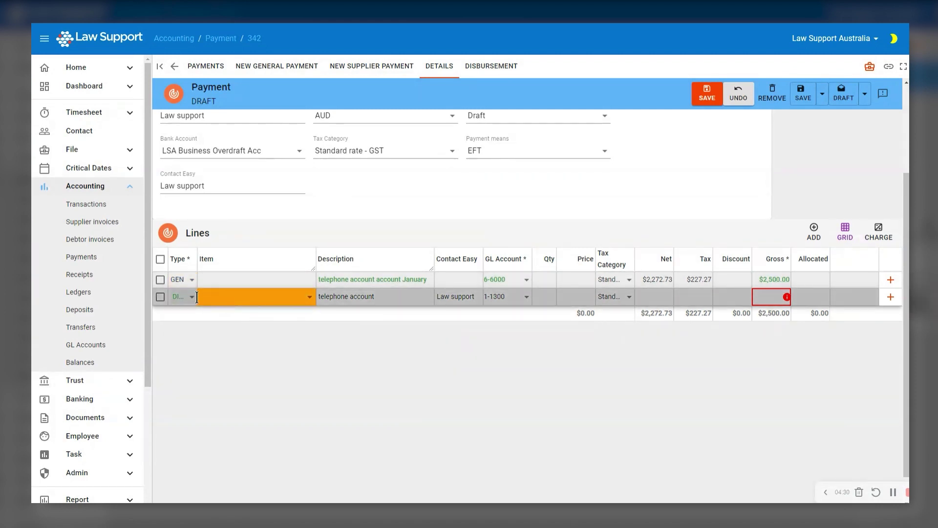
pyautogui.click(309, 297)
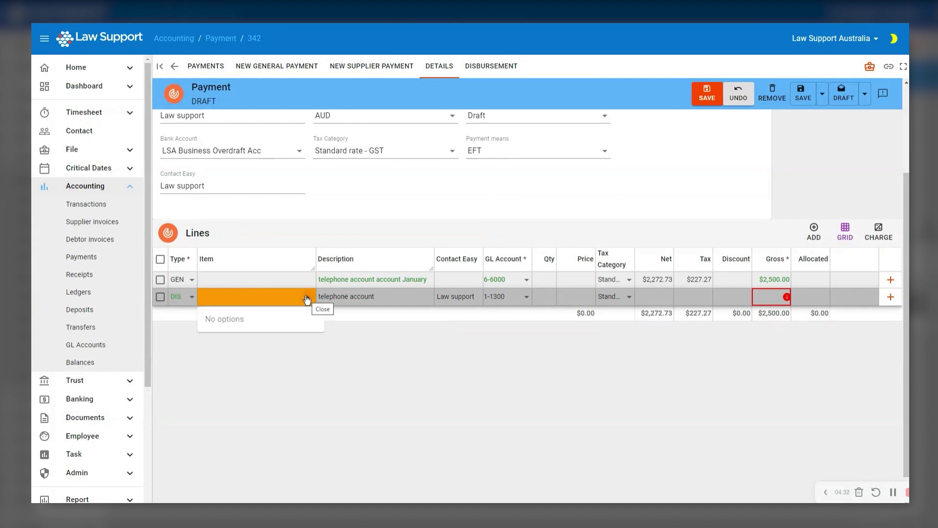
pyautogui.write('m')
pyautogui.moveTo(396, 297); pyautogui.dragTo(314, 304)
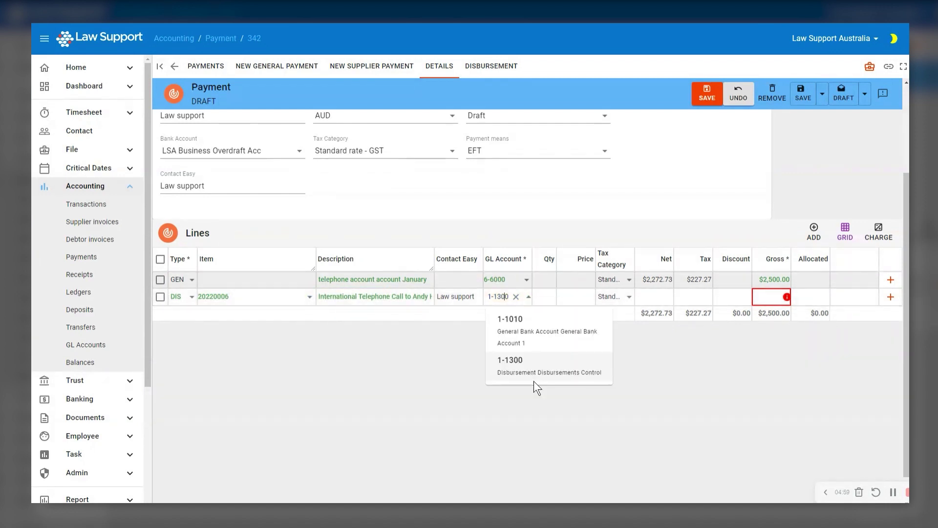
# Assign GL account 1-1300 Disbursement to the international call line and set its gross amount to $25.00.
pyautogui.click(534, 381)
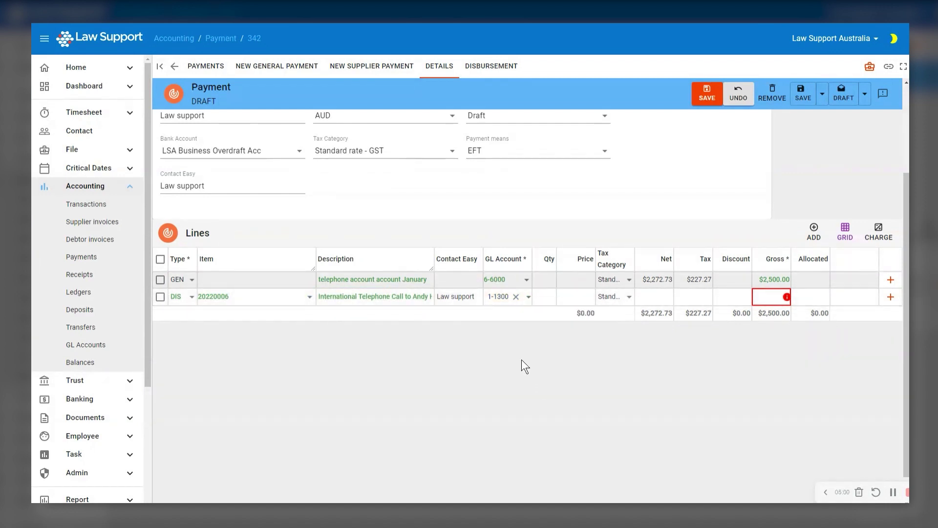
pyautogui.click(496, 296)
pyautogui.click(548, 291)
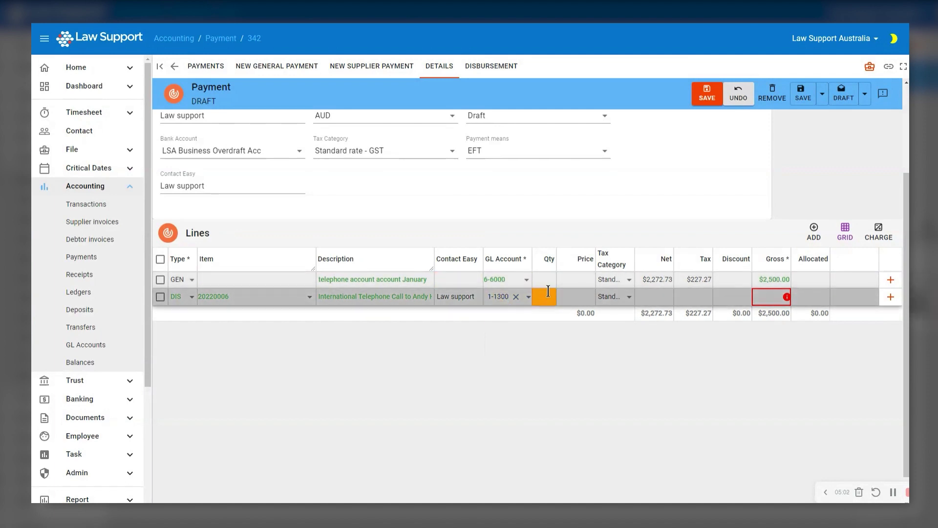
pyautogui.click(564, 292)
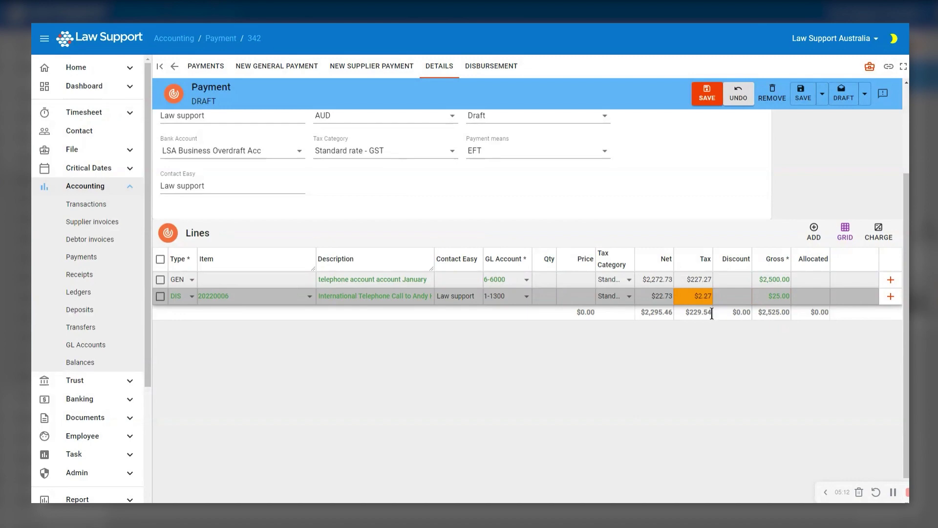
pyautogui.click(712, 313)
# Save the payment with its two lines and change its status from Draft to Authorised.
pyautogui.scroll(3, 734, 313)
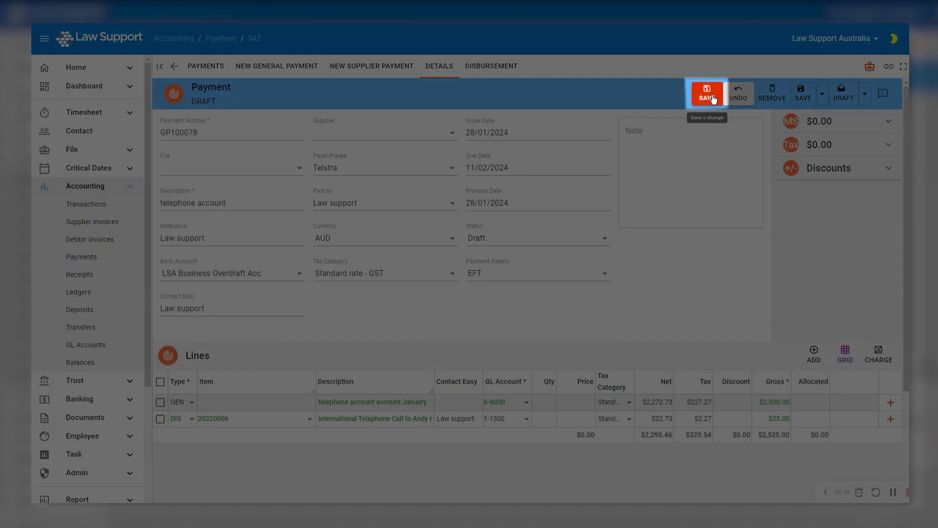
pyautogui.click(708, 93)
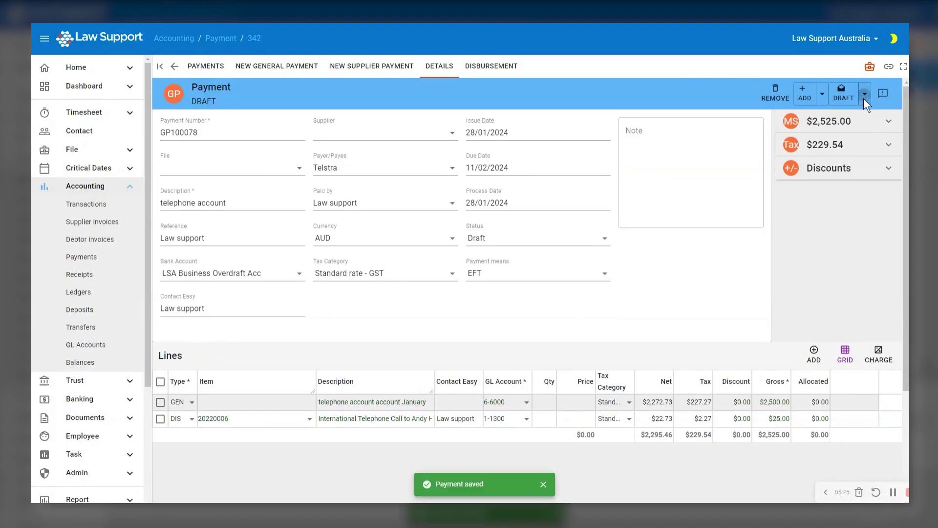
pyautogui.click(863, 96)
pyautogui.click(850, 137)
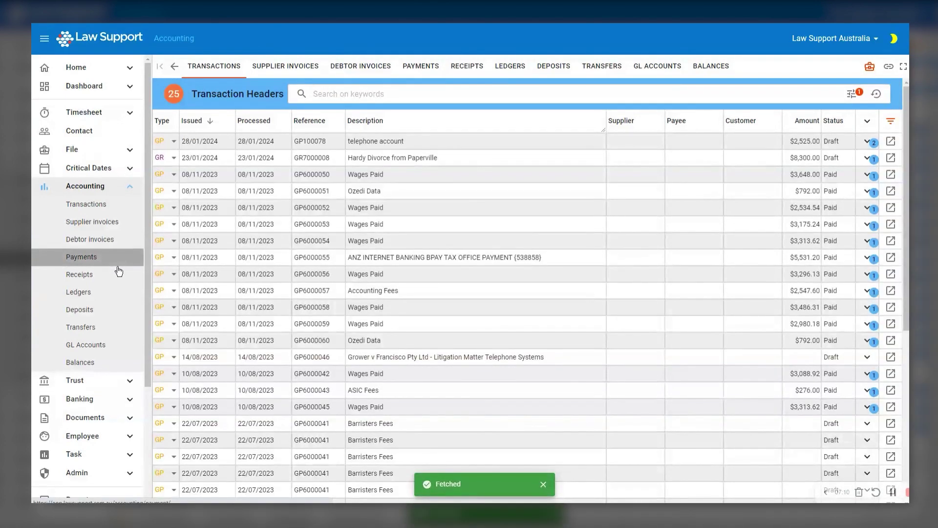
# Reopen the Telstra telephone account payment from the Payments list and review its lines' GL accounts and the disbursement's file item.
pyautogui.click(118, 267)
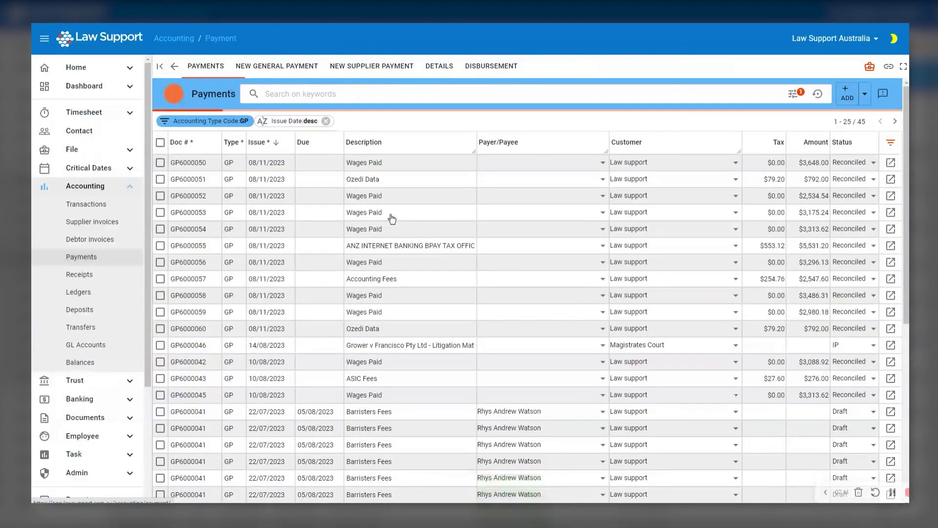
pyautogui.click(431, 202)
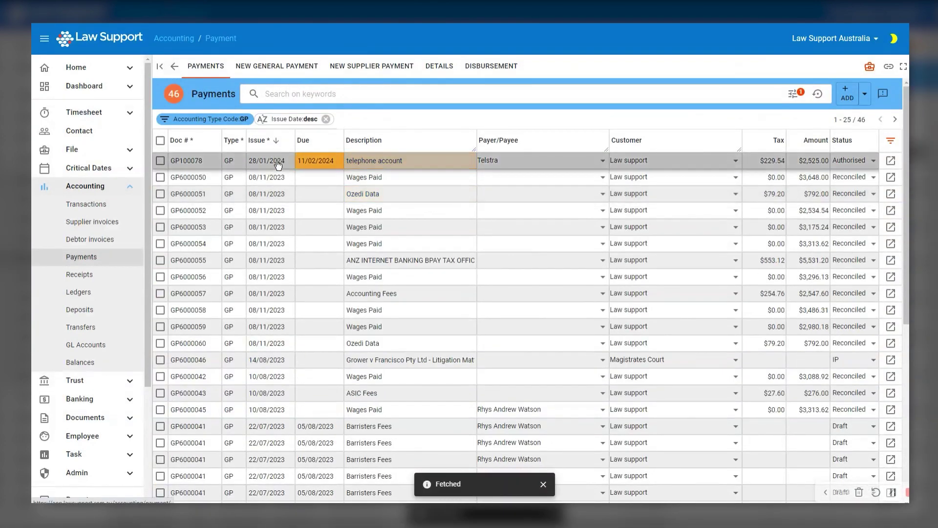
pyautogui.doubleClick(817, 165)
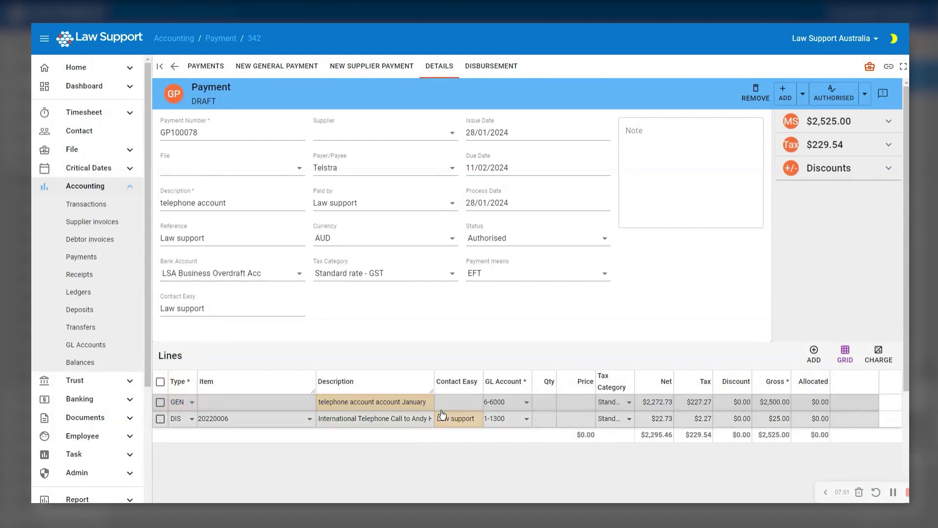
pyautogui.click(503, 406)
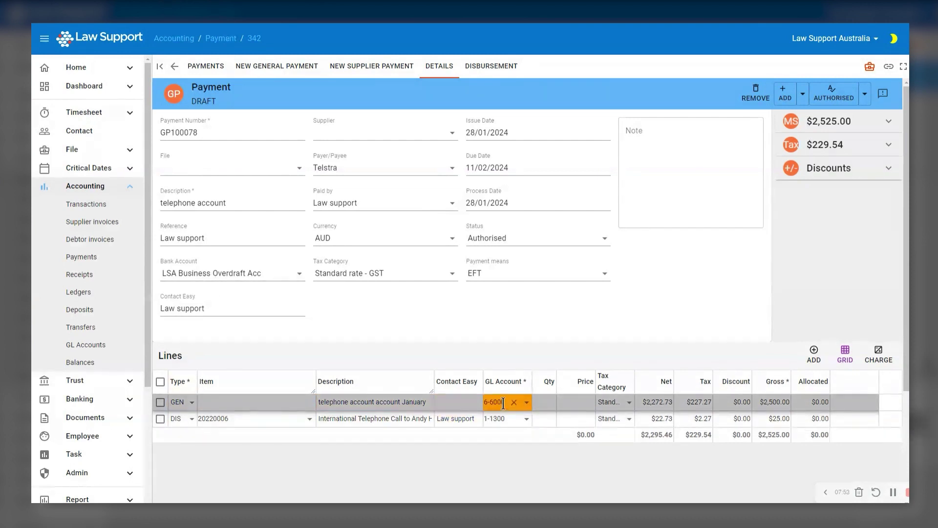
pyautogui.click(508, 420)
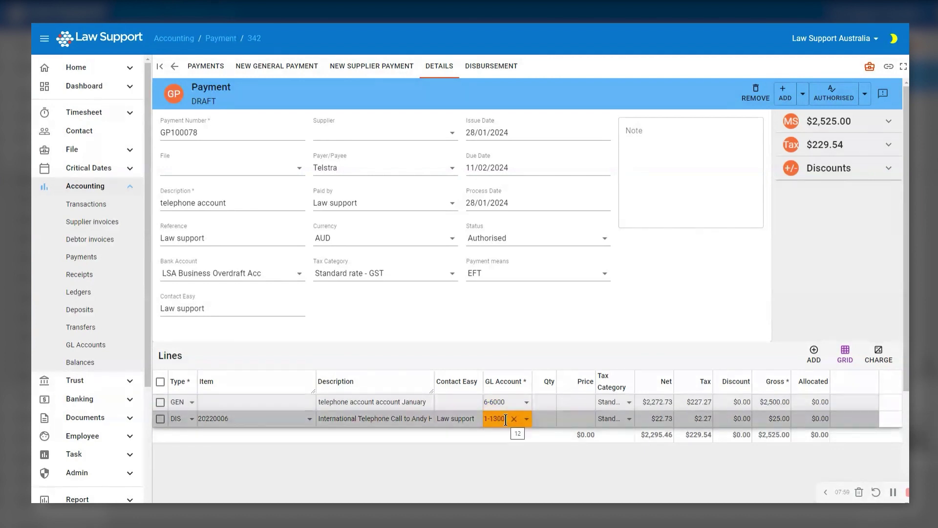
pyautogui.click(215, 419)
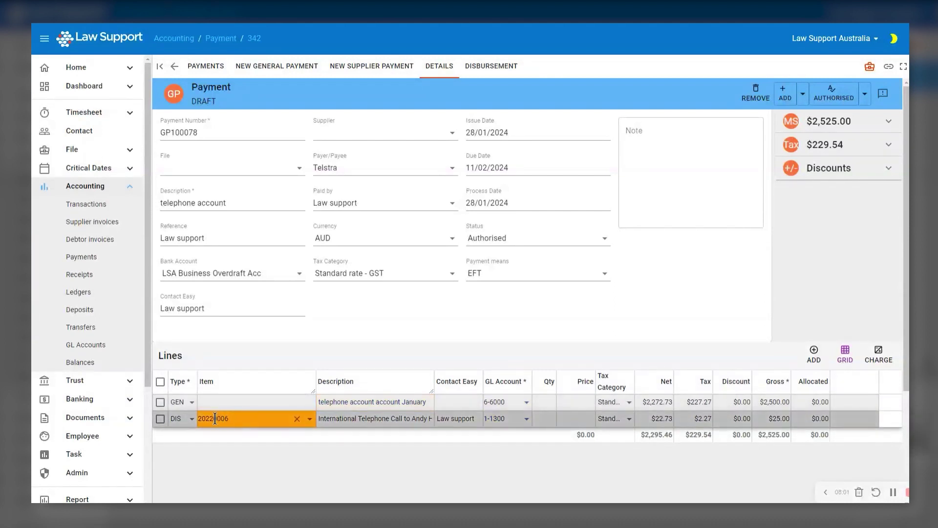